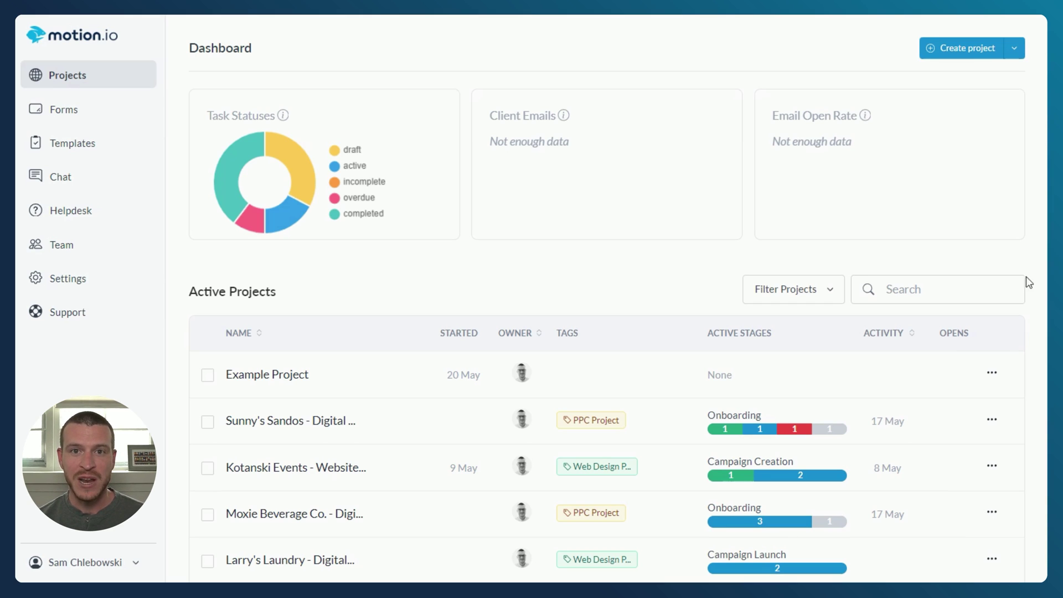
Open the Example Project from the Dashboard and view its Files page.
click(277, 374)
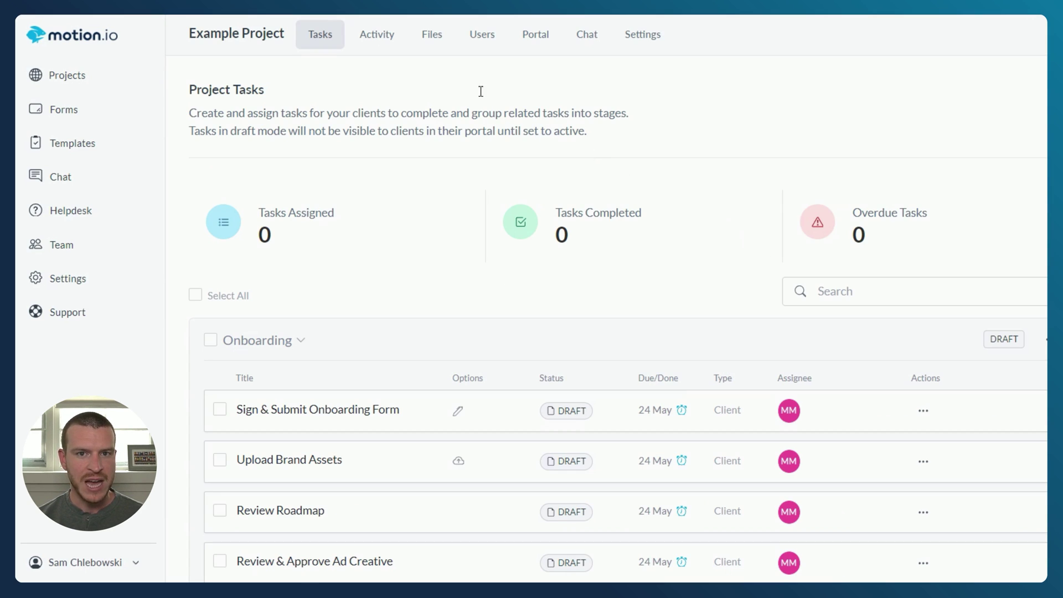
click(432, 36)
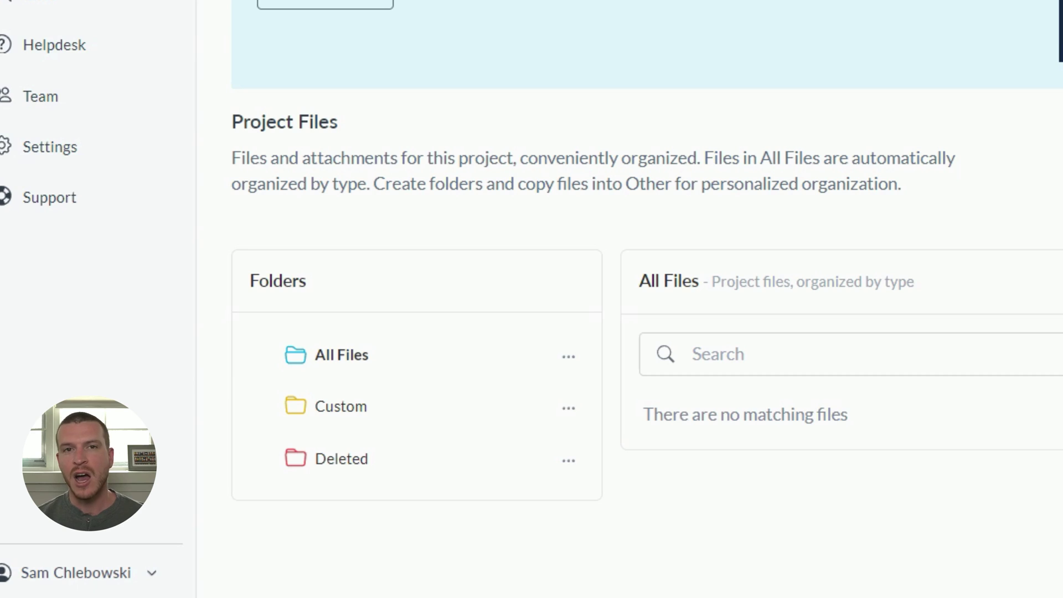
click(410, 427)
click(409, 366)
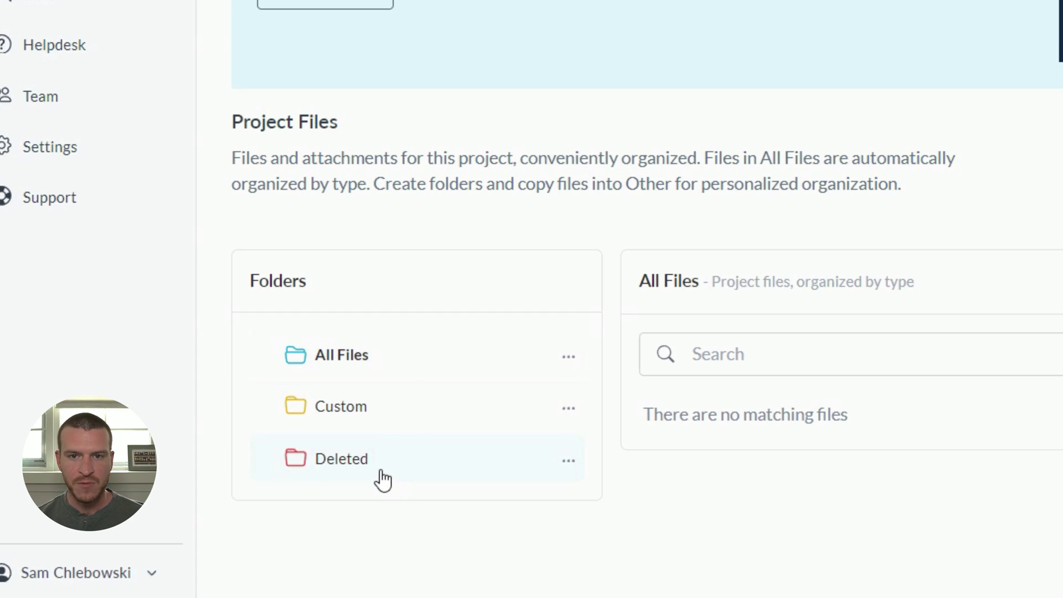
click(381, 475)
click(384, 370)
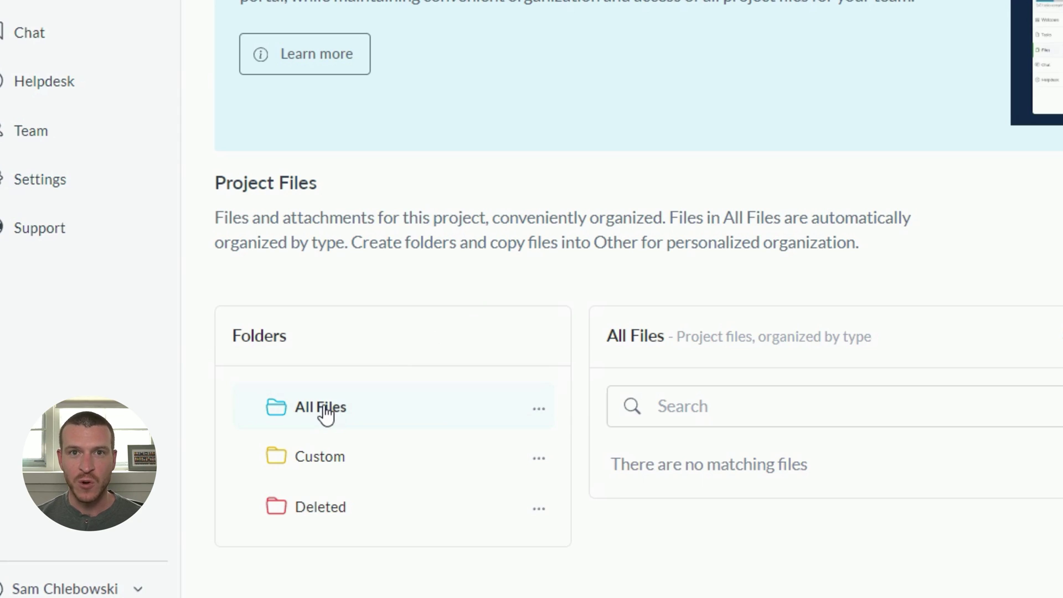
click(324, 409)
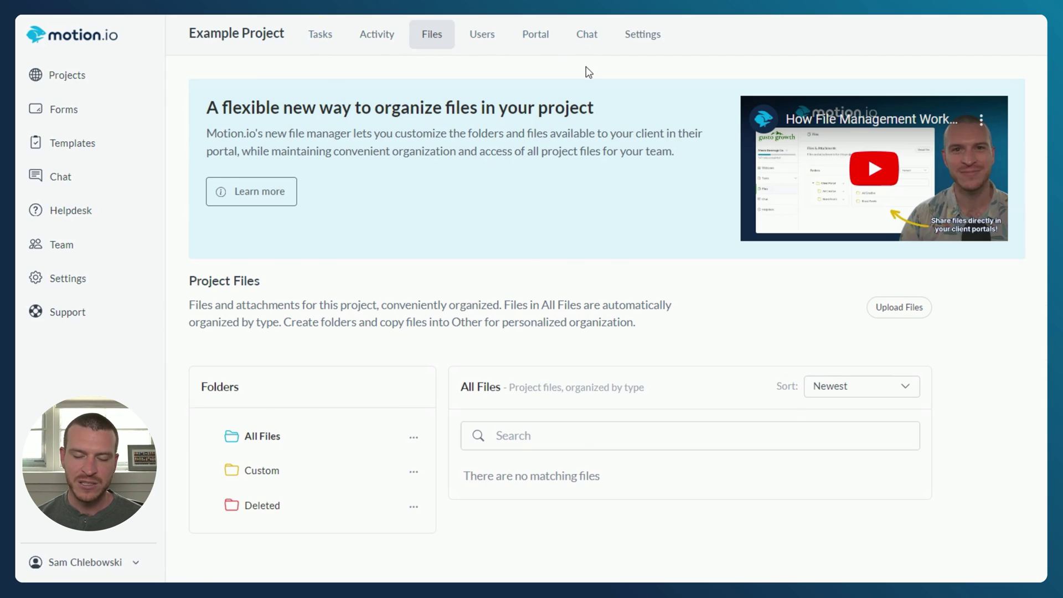
Select the whole Onboarding stage and send all four tasks with Actions > Send Task(s).
scroll(327, 209, down, 2)
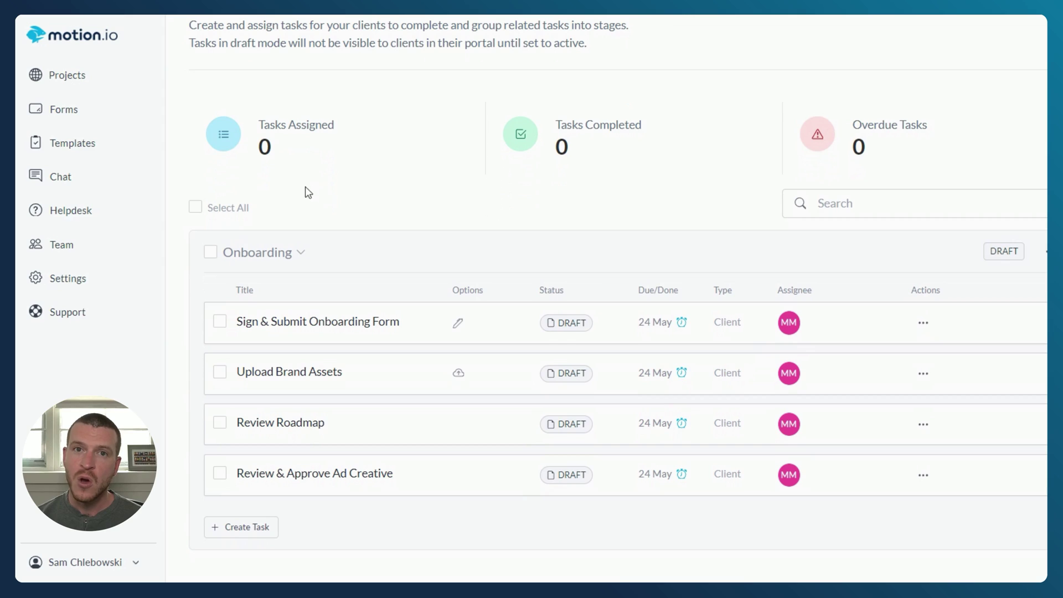
click(210, 252)
click(239, 206)
click(269, 289)
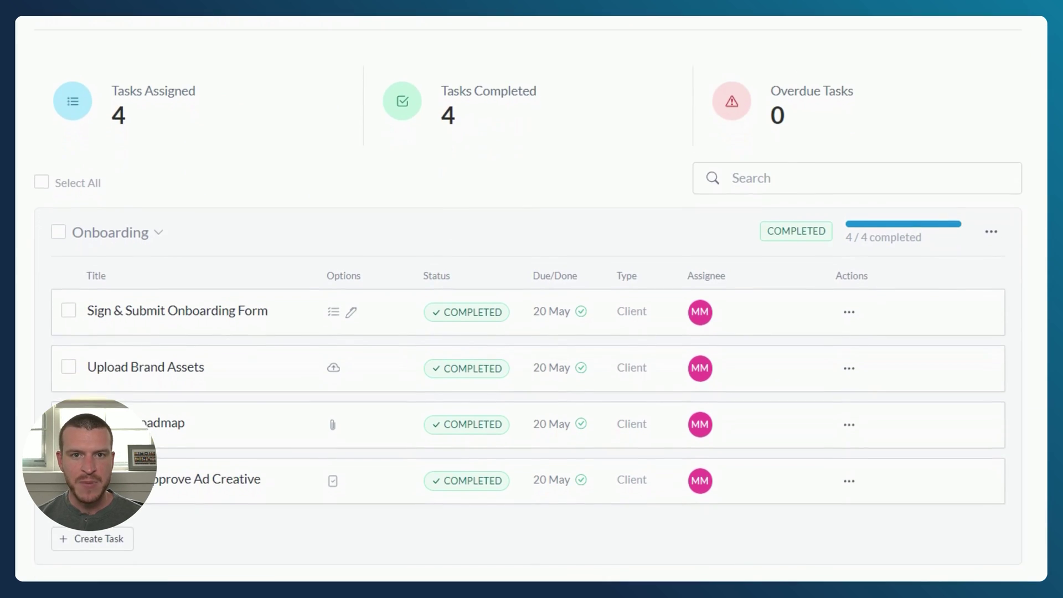
scroll(990, 100, down, 2)
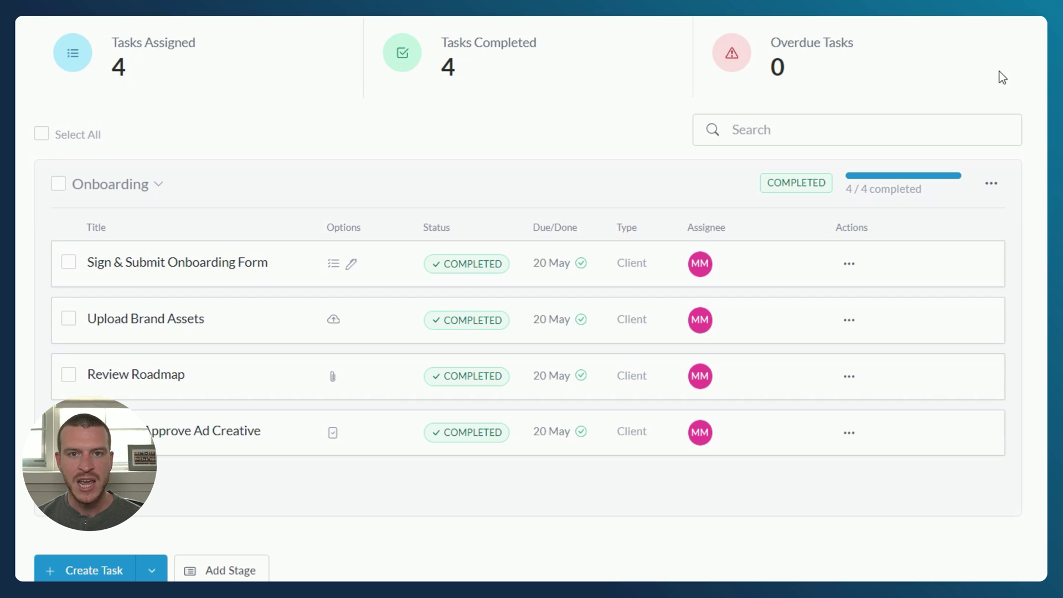
scroll(1028, 88, up, 4)
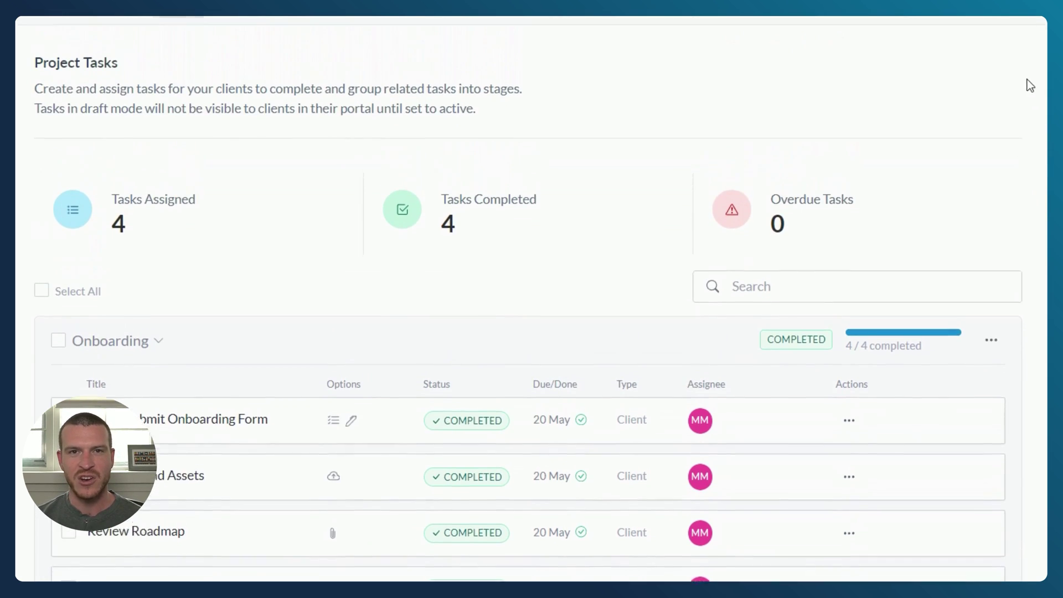
Browse Approvals, Client Uploads, Direct Uploads, Form Uploads, Signatures and Task Attachments, then collapse Client Uploads.
click(307, 42)
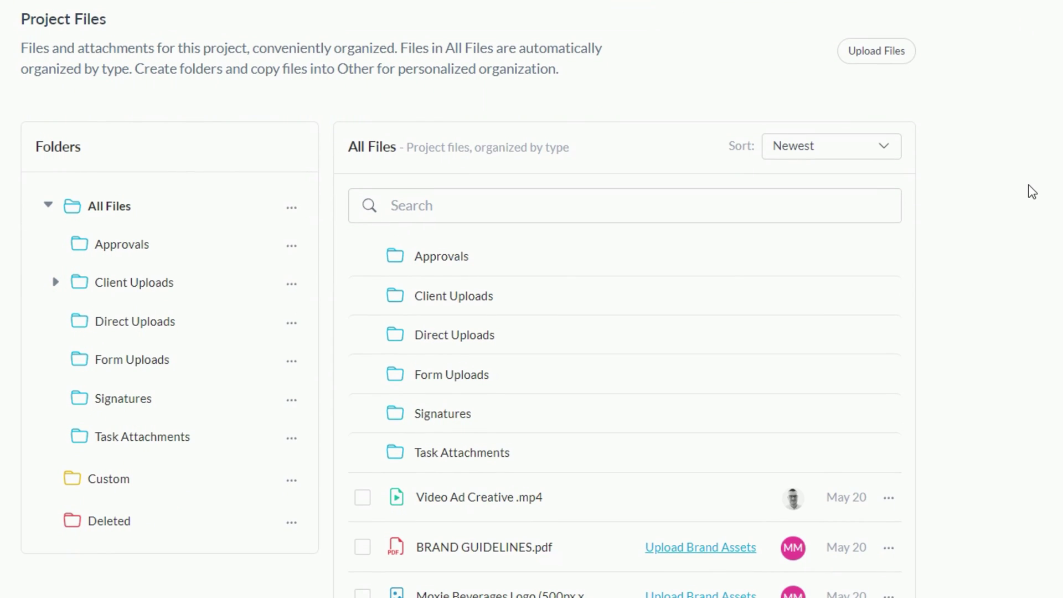
click(105, 253)
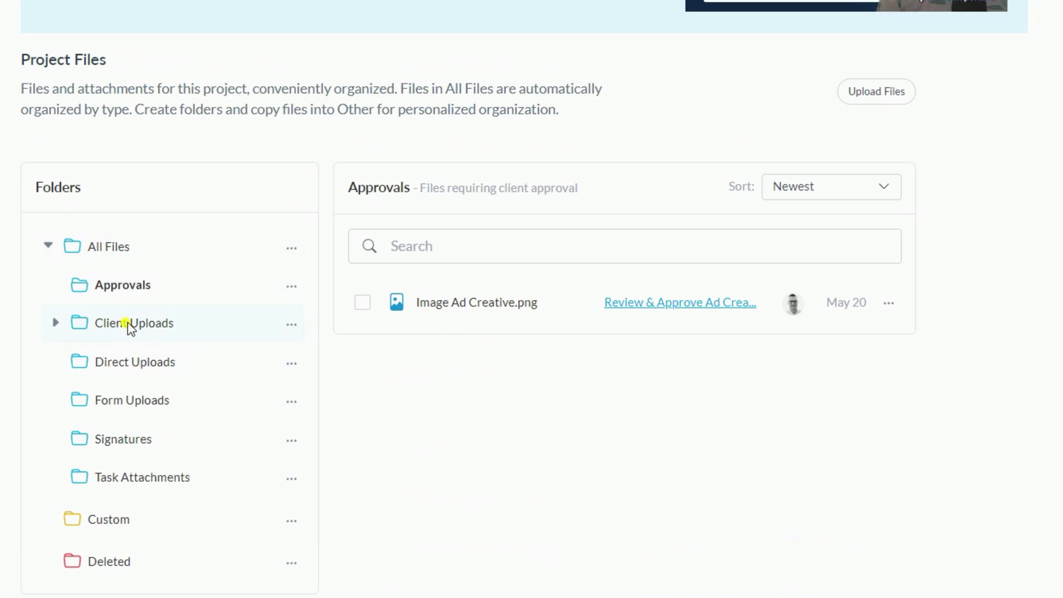
click(129, 327)
click(139, 402)
click(127, 443)
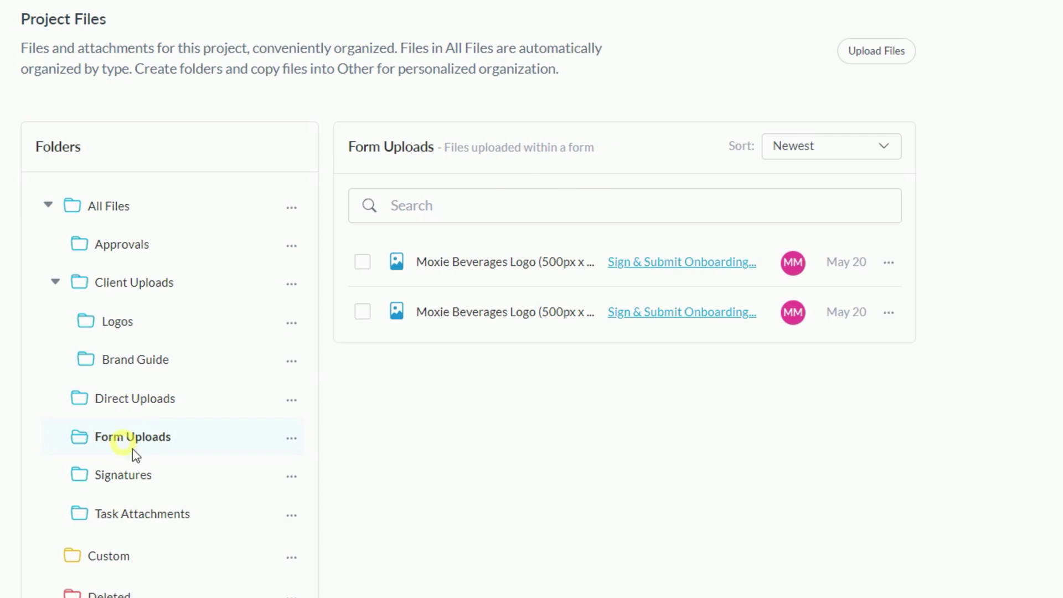
click(145, 484)
click(157, 520)
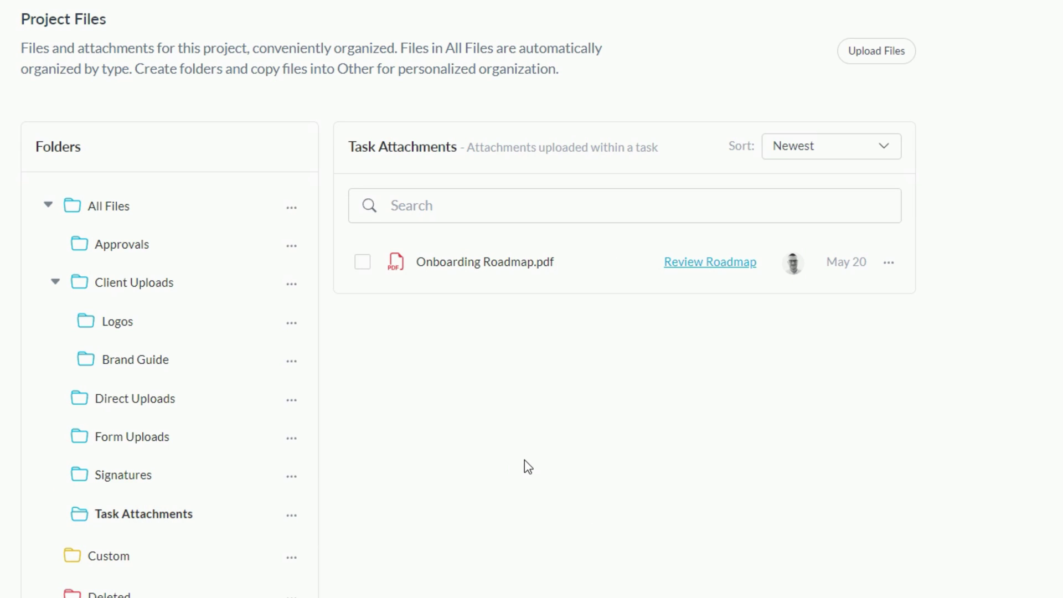
click(55, 283)
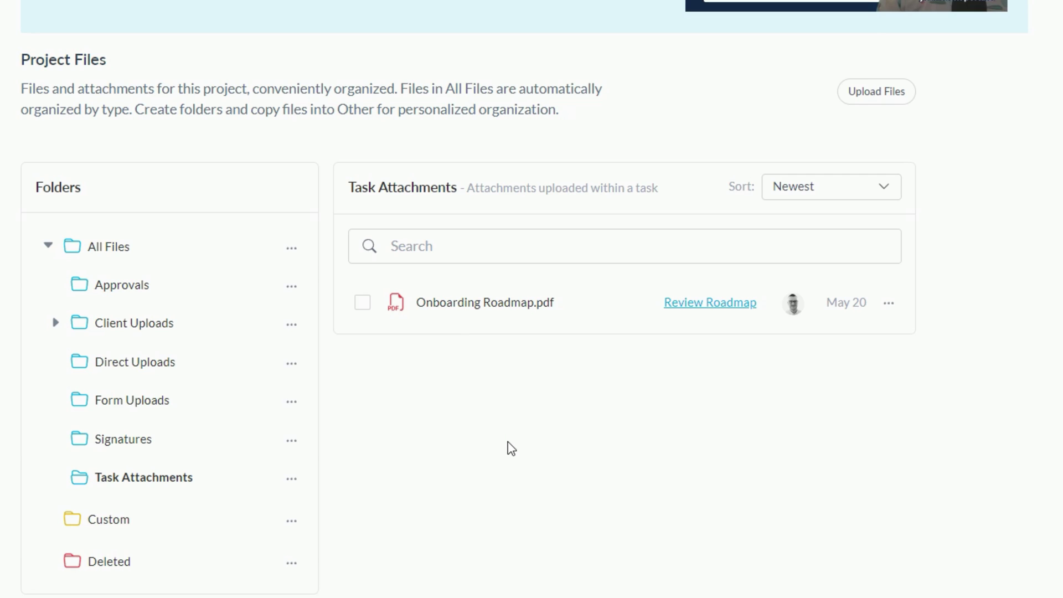
Preview Image Ad Creative.png in Approvals, then follow its Review & Approve Ad Creative task link.
click(146, 291)
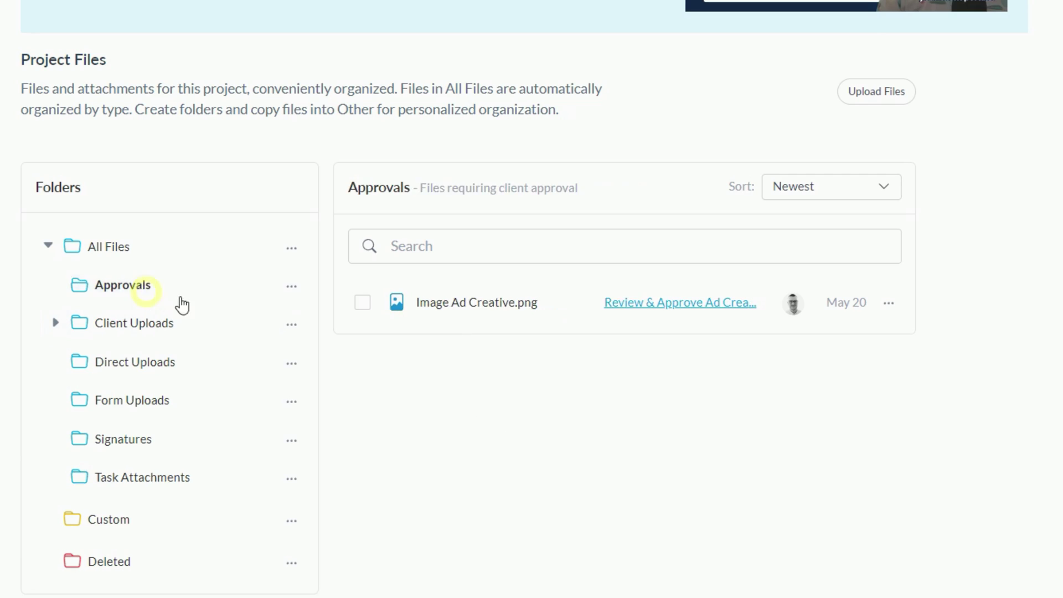
click(492, 305)
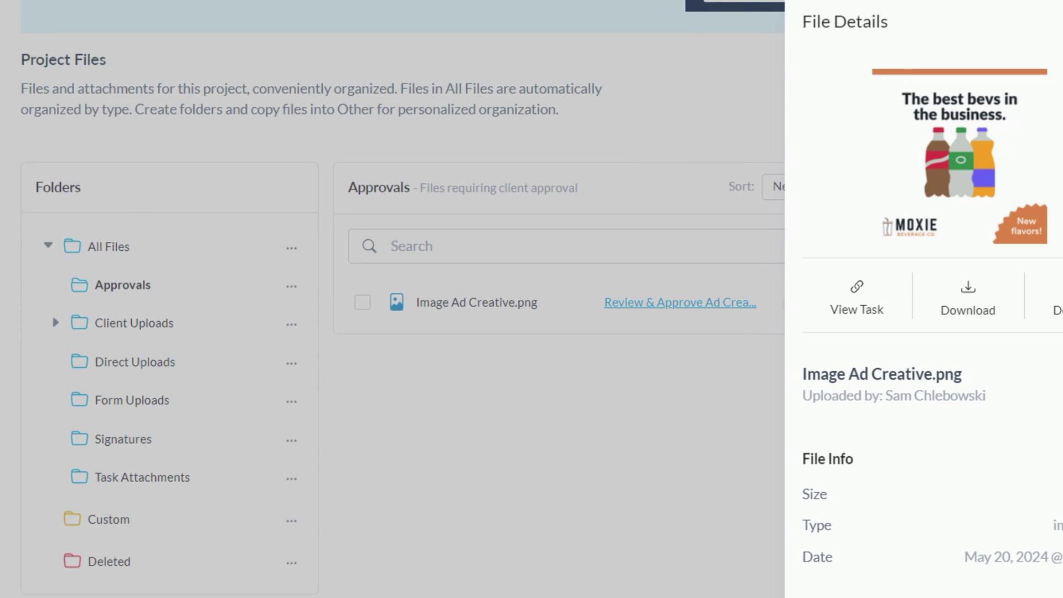
click(784, 264)
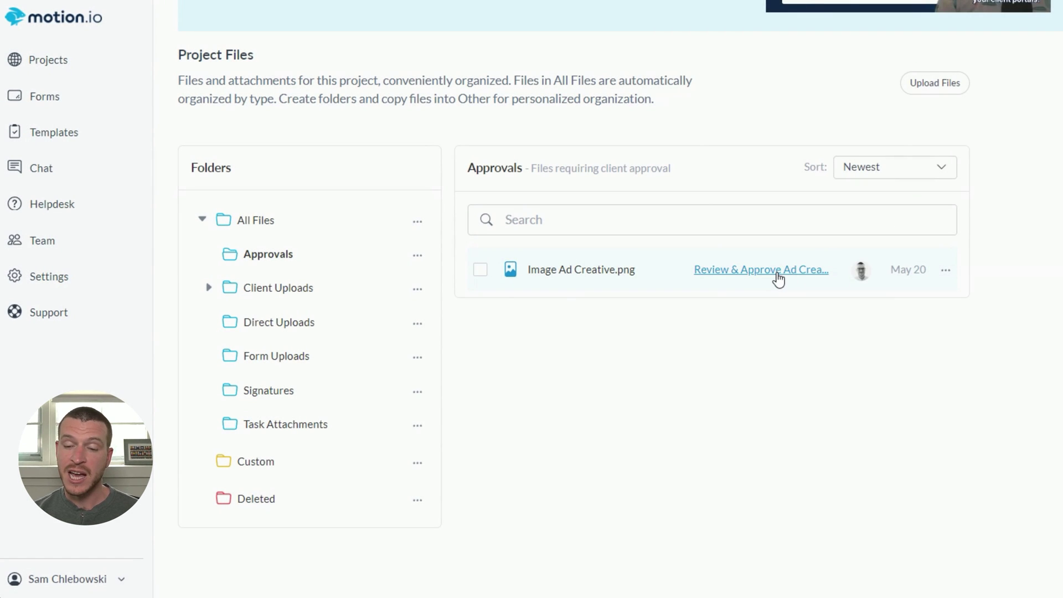
click(777, 271)
drag(752, 214, 768, 400)
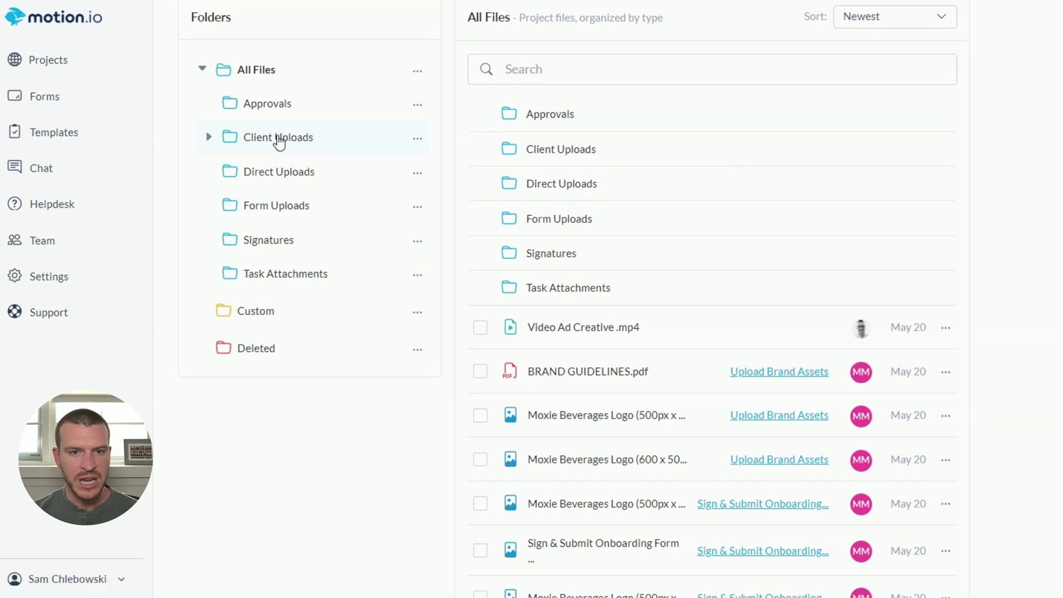
Expand Client Uploads and view the Logos, Brand Guide, then Logos folders again.
click(278, 139)
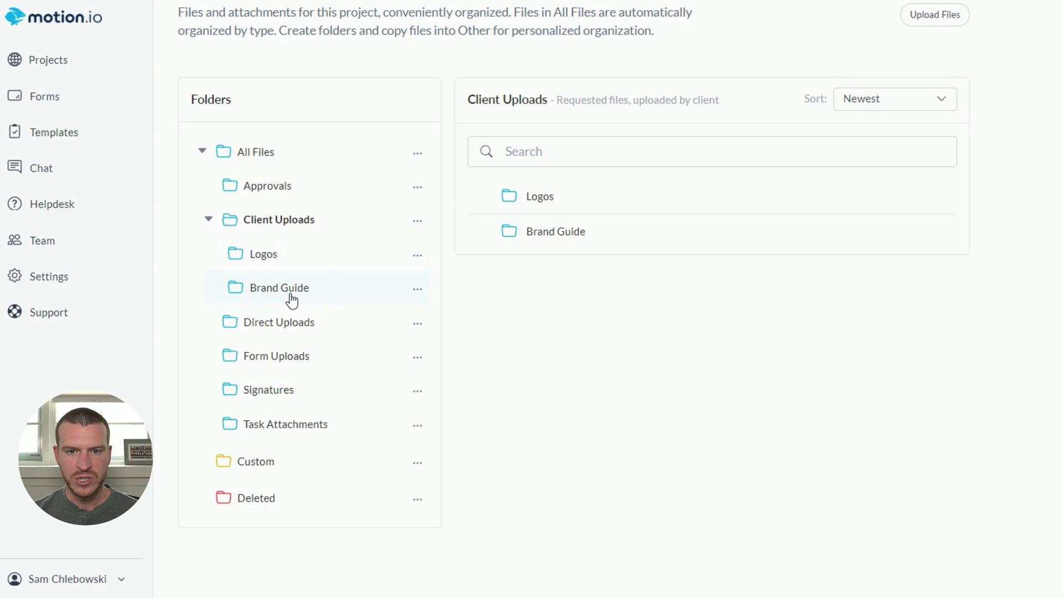
click(547, 200)
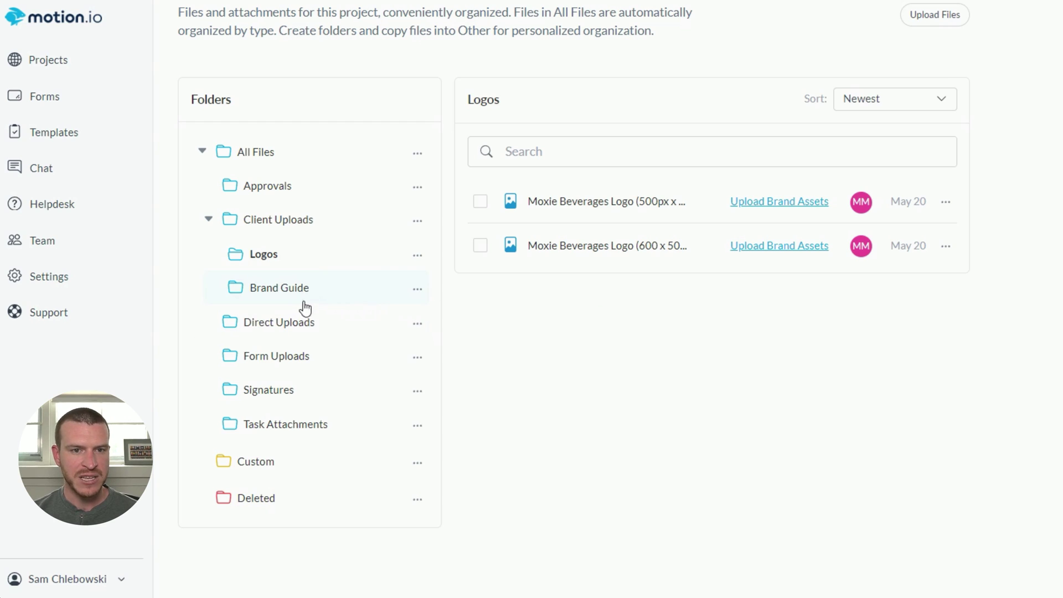
click(285, 291)
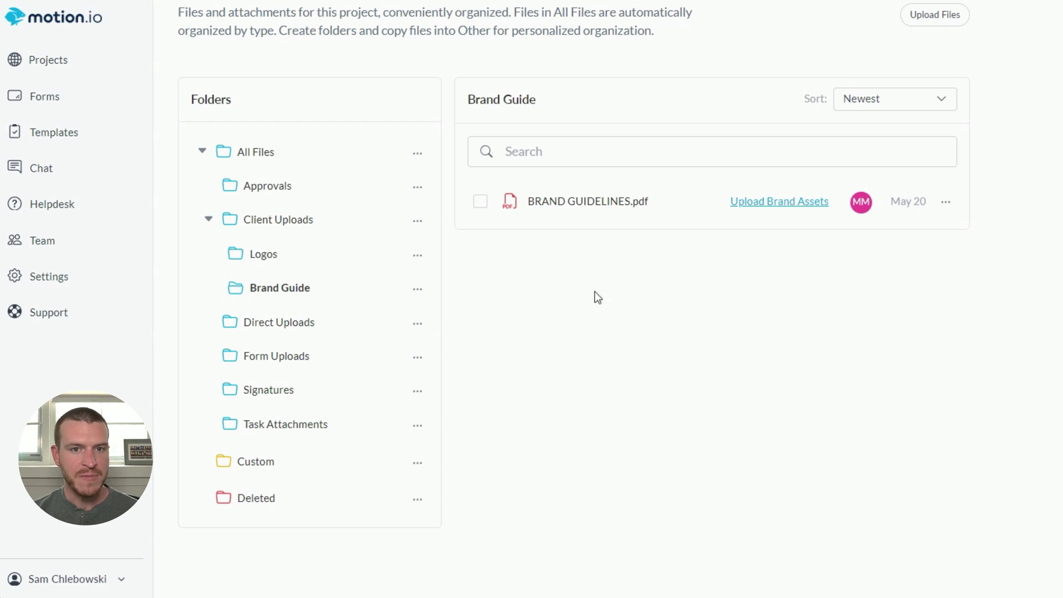
click(287, 266)
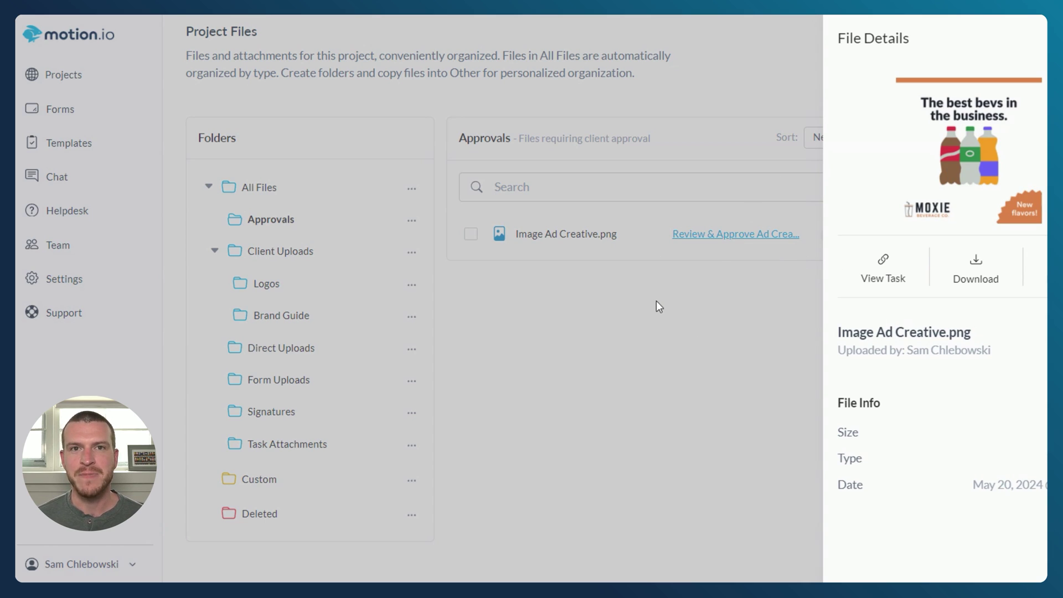
Check download options for All Files and Approvals, then download the Logos folder's files.
click(566, 378)
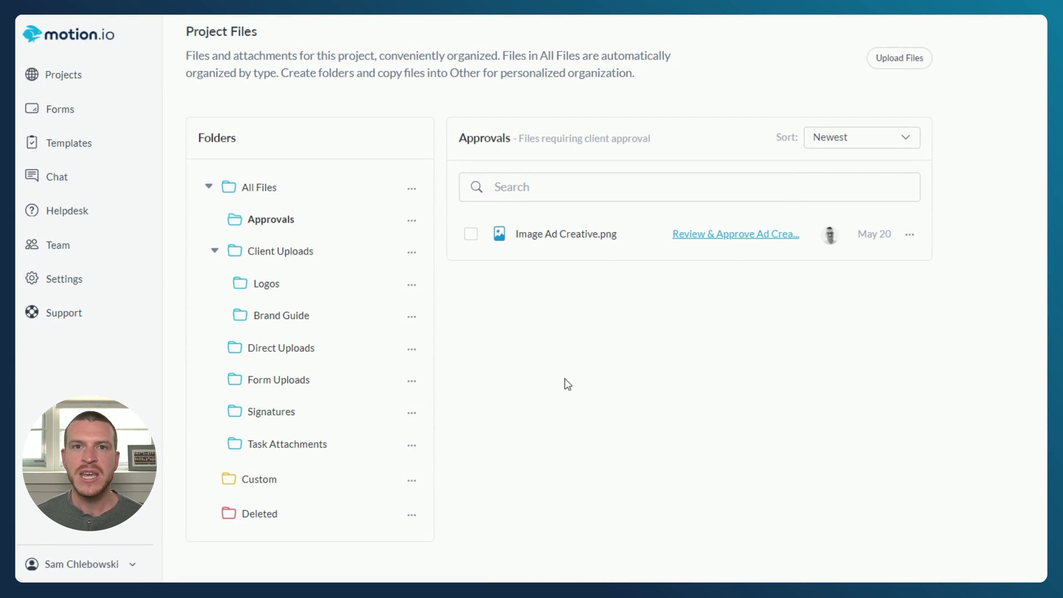
click(411, 189)
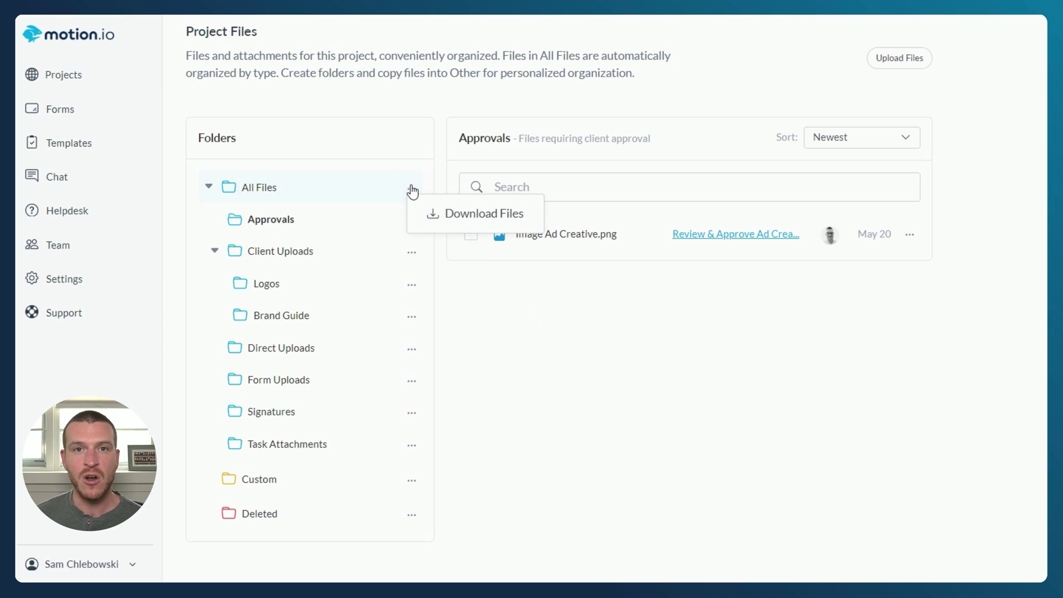
click(411, 222)
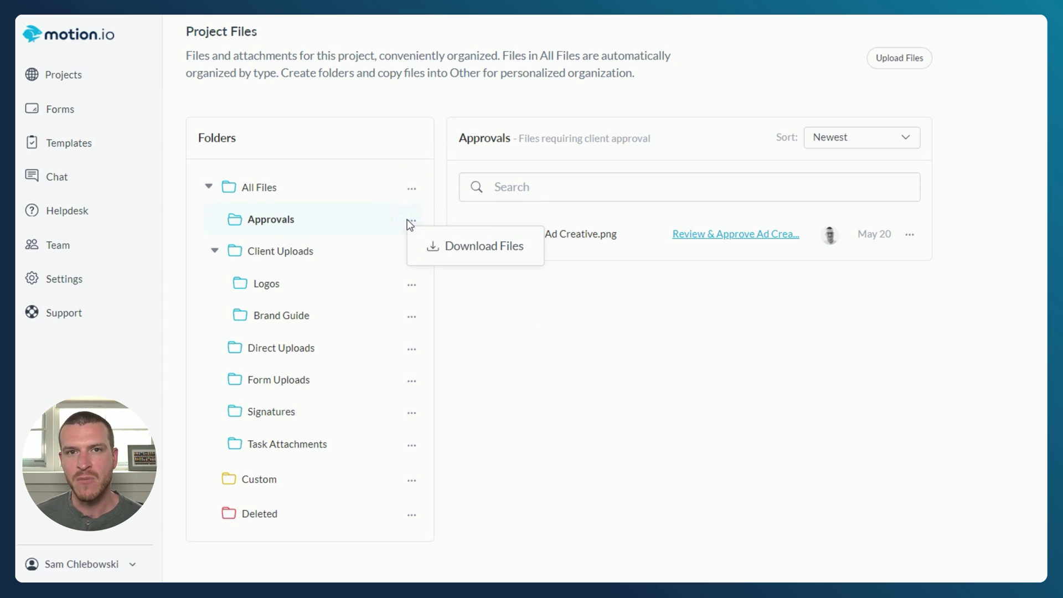
click(411, 286)
click(430, 310)
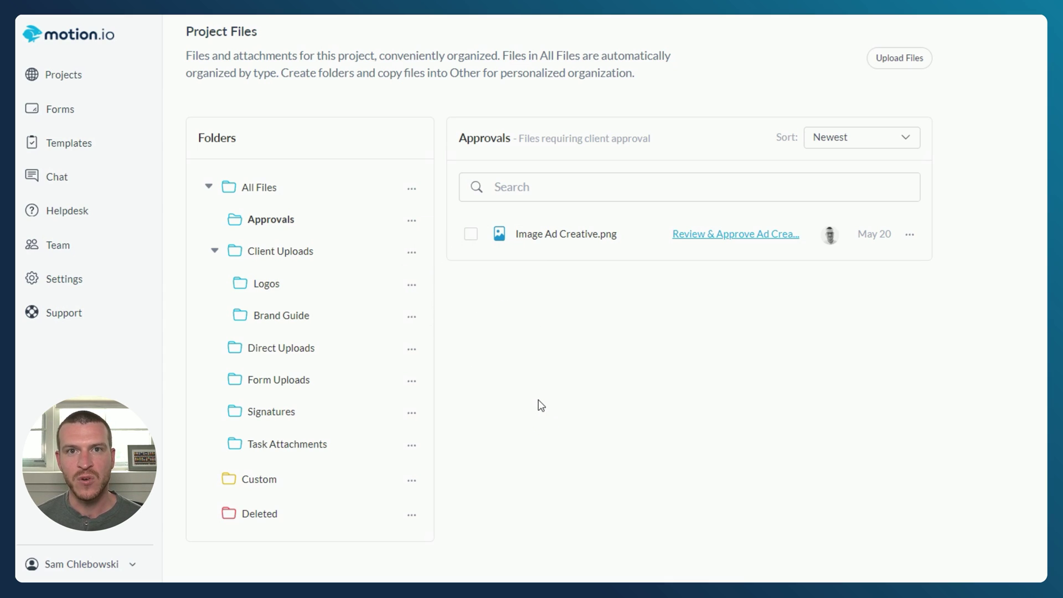
Collapse All Files, view the Custom folder and bring up the Other folder's options.
click(211, 183)
click(254, 454)
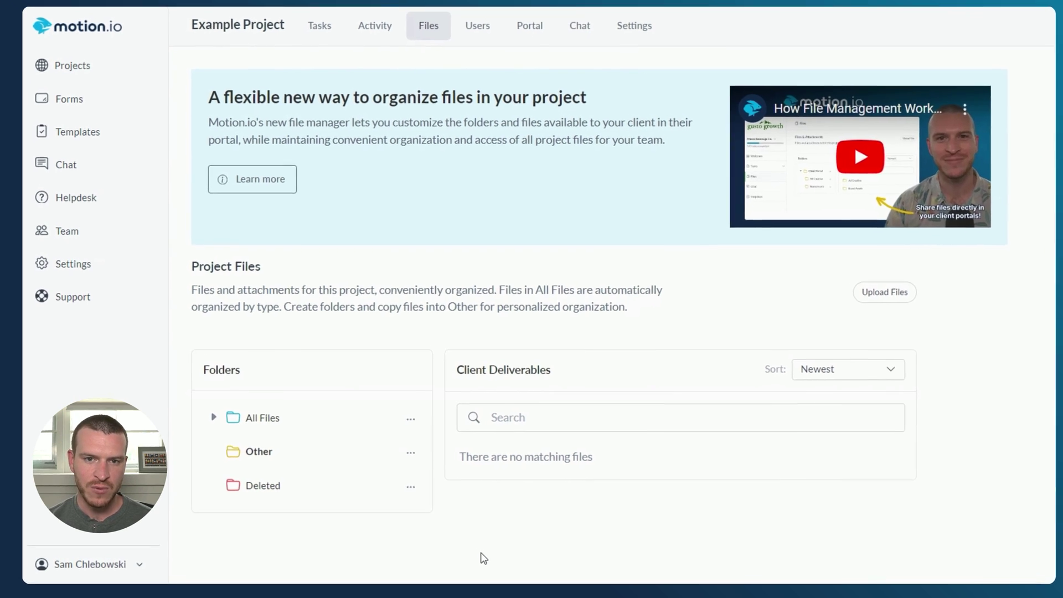
click(573, 434)
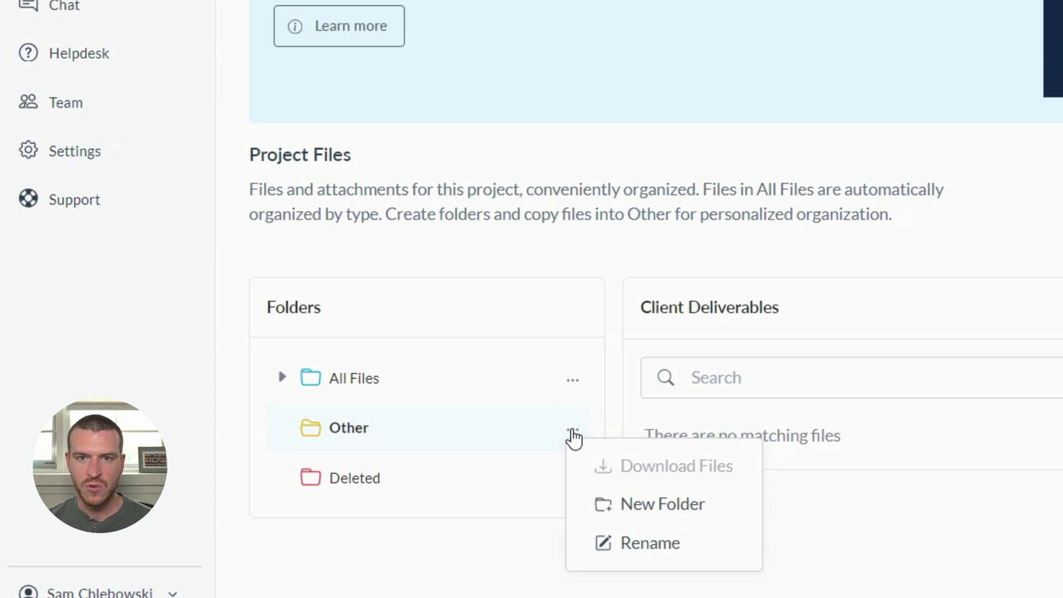
Rename the Other folder to Client Deliverables.
click(640, 554)
double_click(380, 420)
text(Client Deliverables)
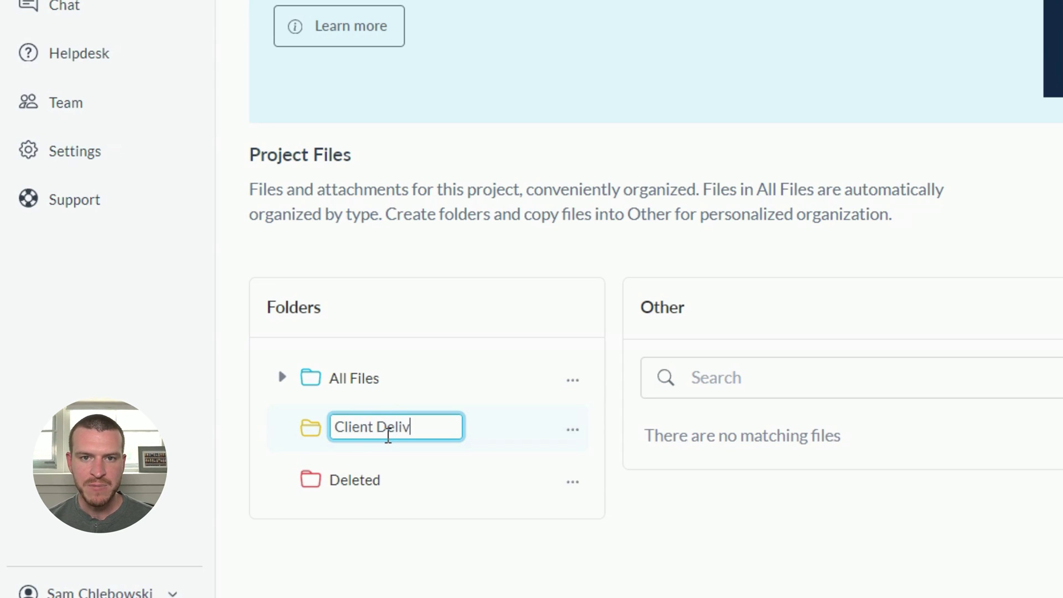
click(719, 534)
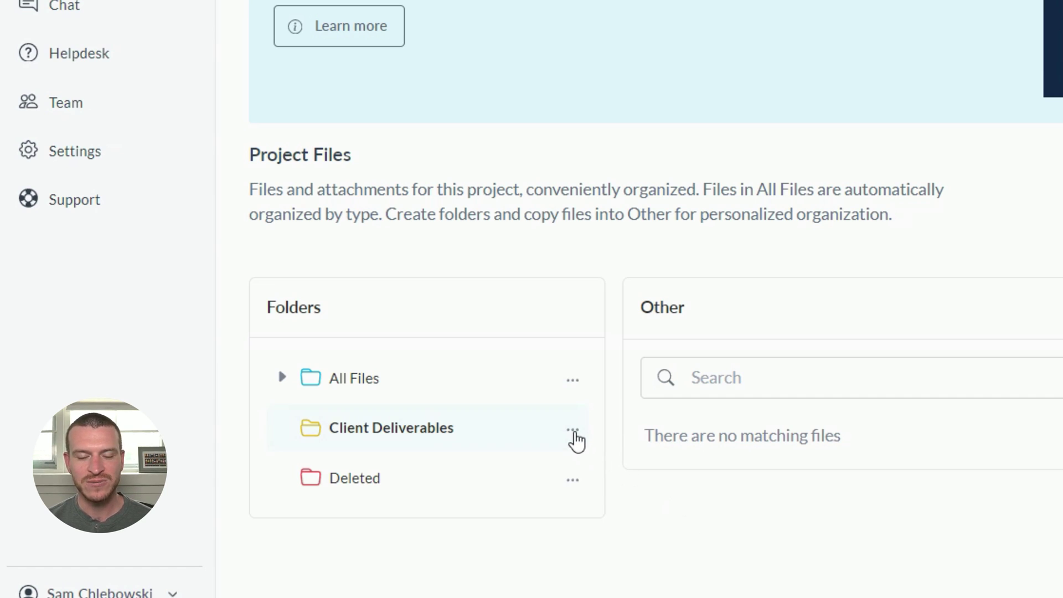
Create Final Versions and Previous Versions subfolders inside Client Deliverables.
click(573, 432)
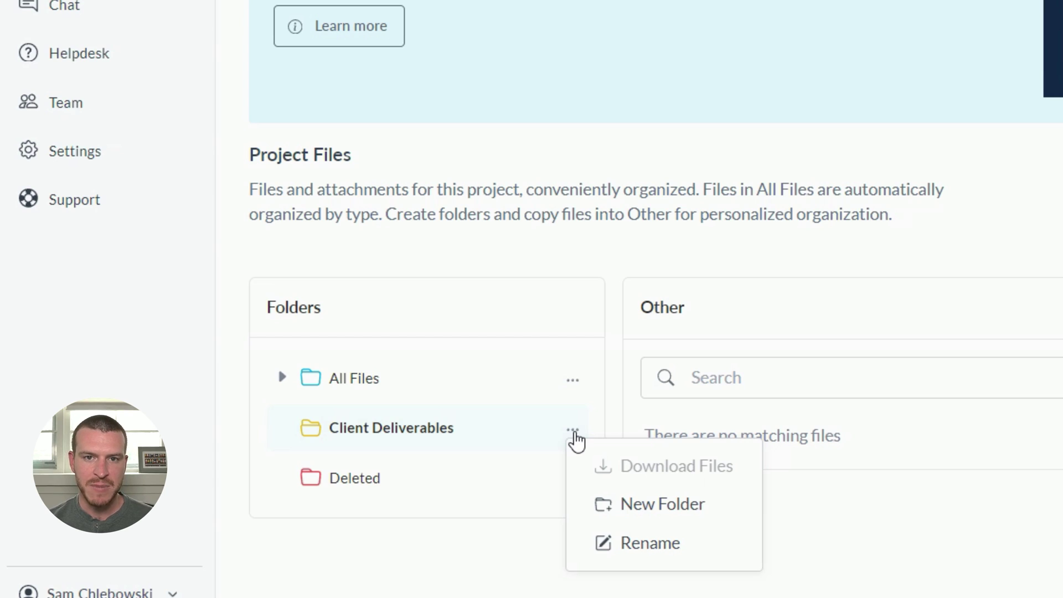
click(630, 505)
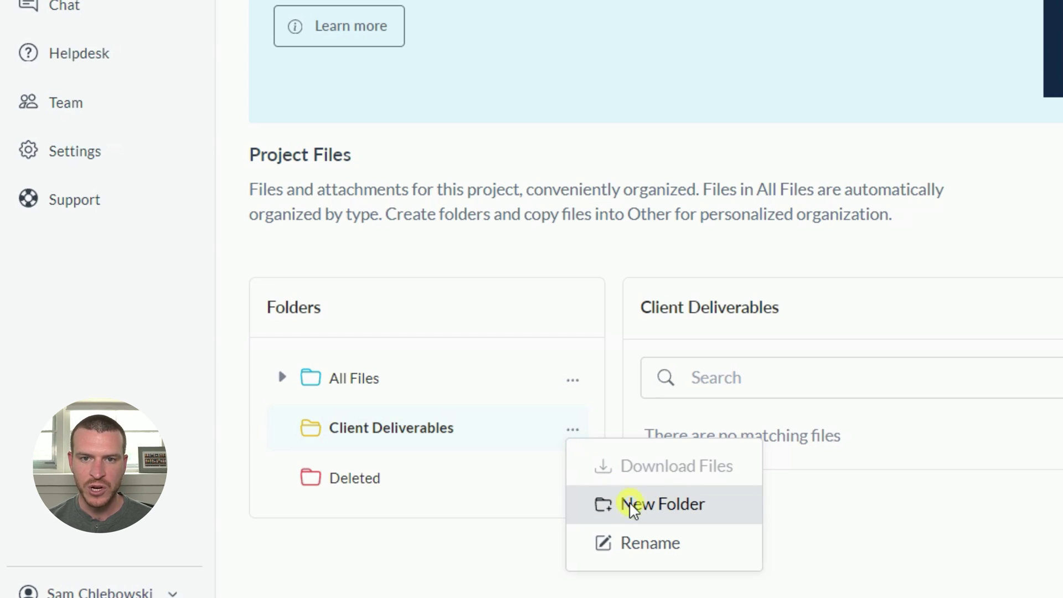
click(434, 474)
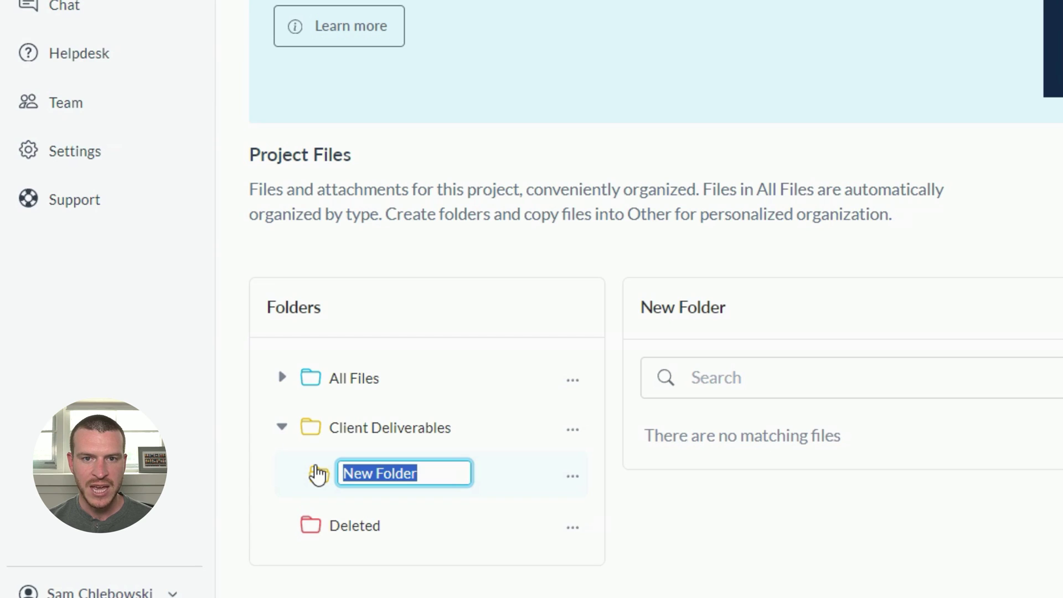
text(Final Versions)
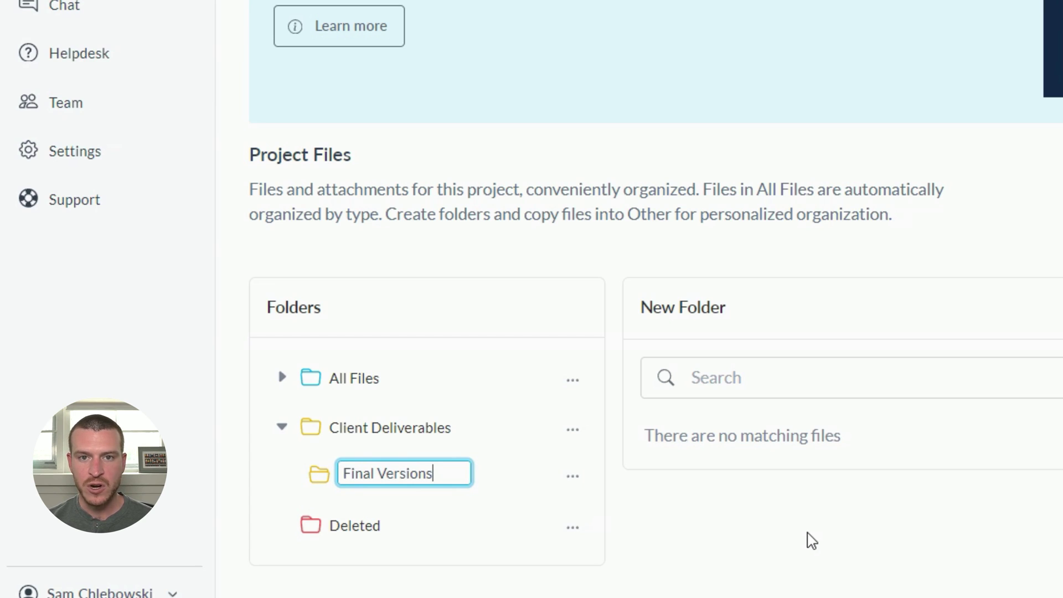
click(809, 540)
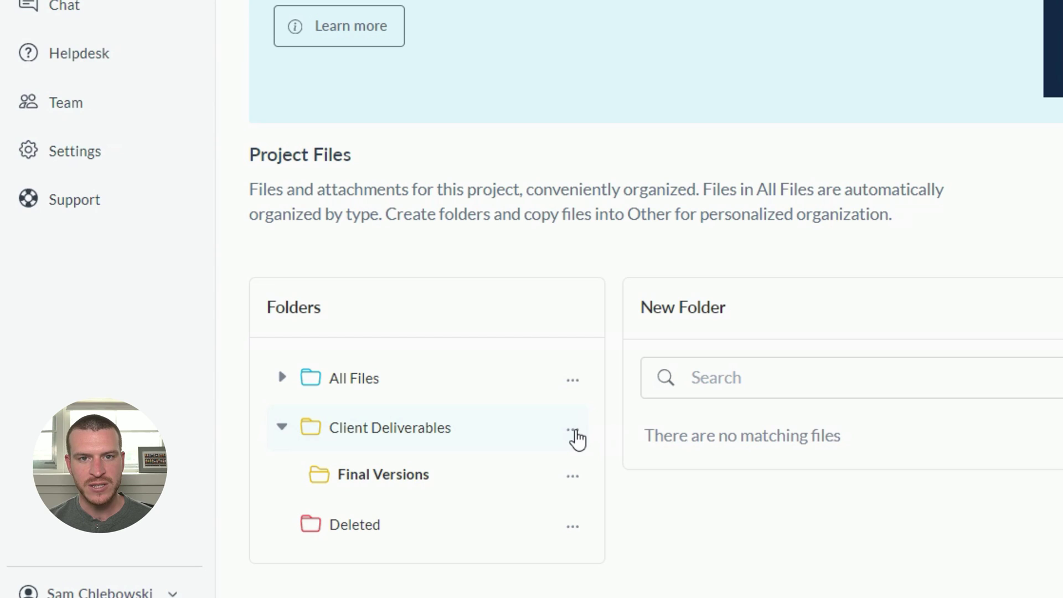
click(573, 430)
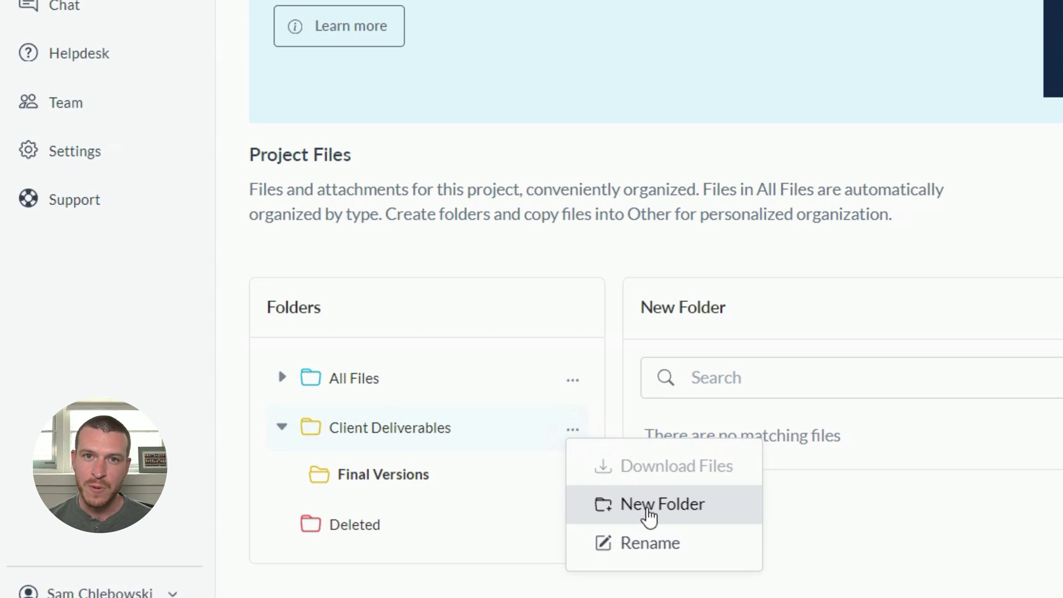
click(648, 516)
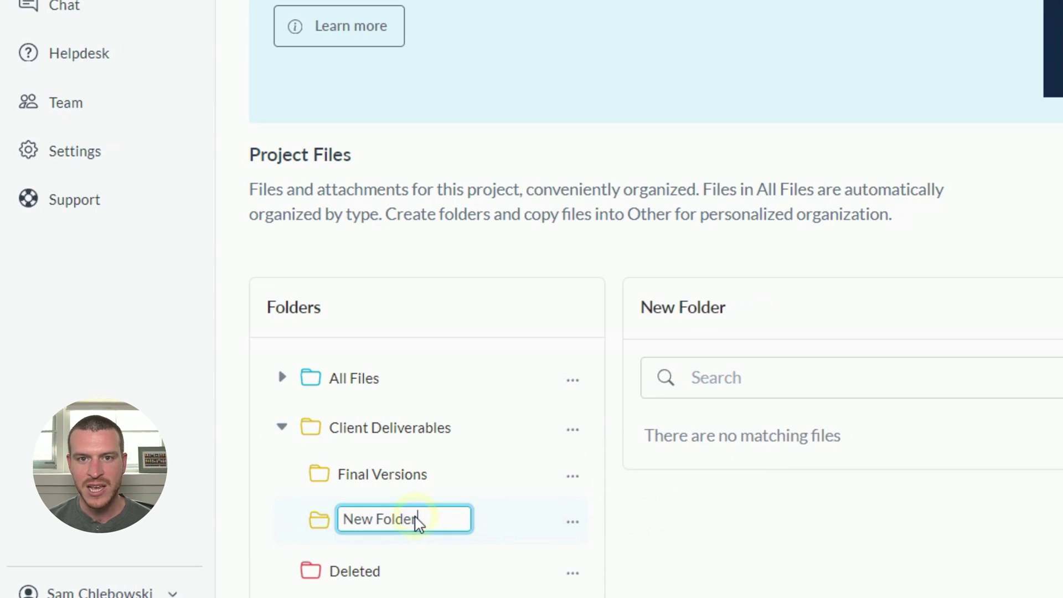
text(Previous )
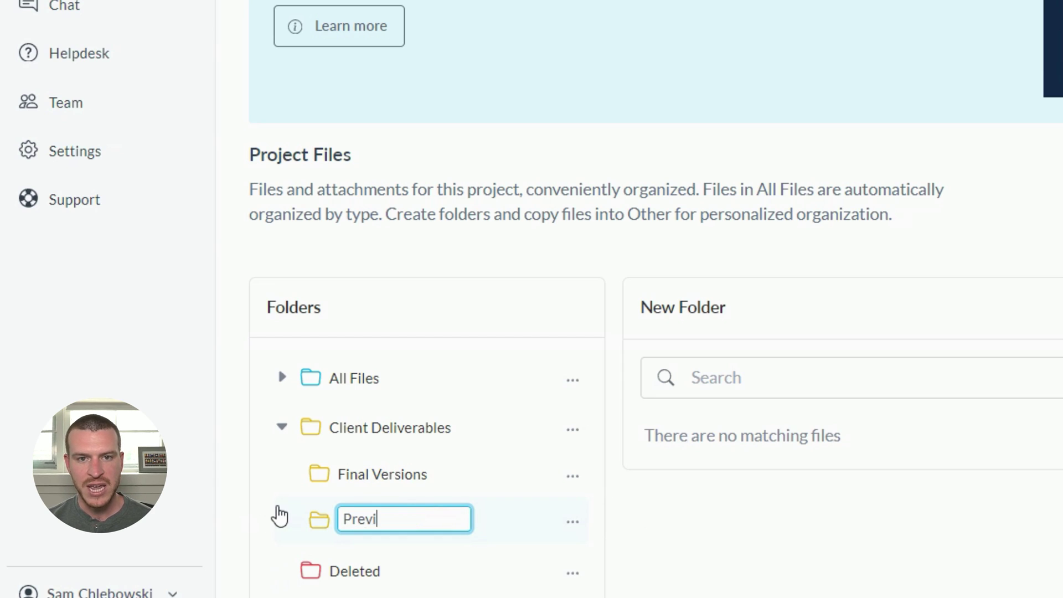
text(Versions)
click(845, 560)
scroll(891, 556, down, 2)
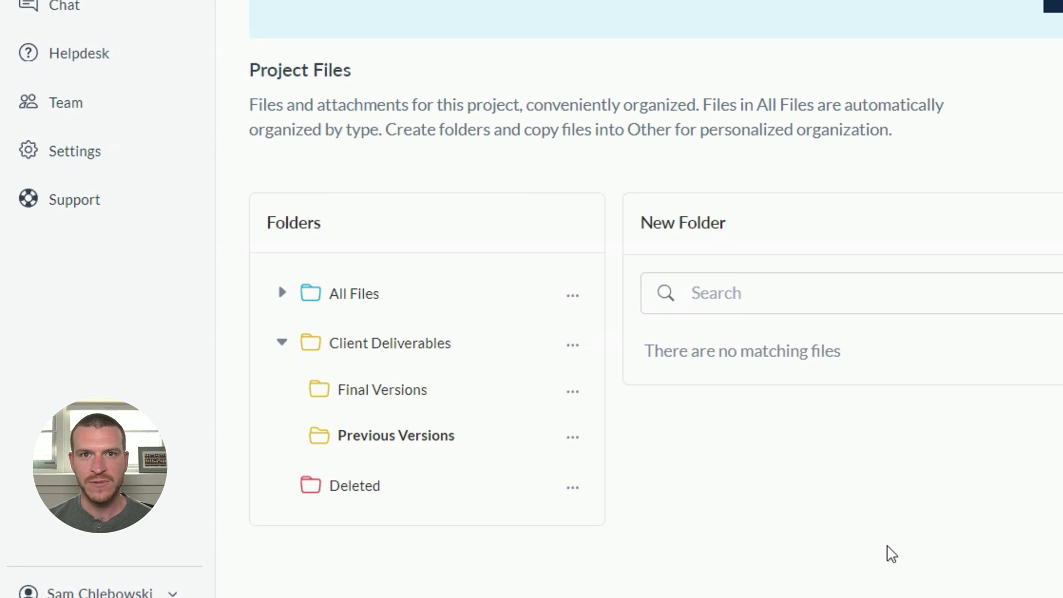
Copy Image Ad Creative.png from Approvals into Final Versions and open Final Versions to check it.
click(281, 291)
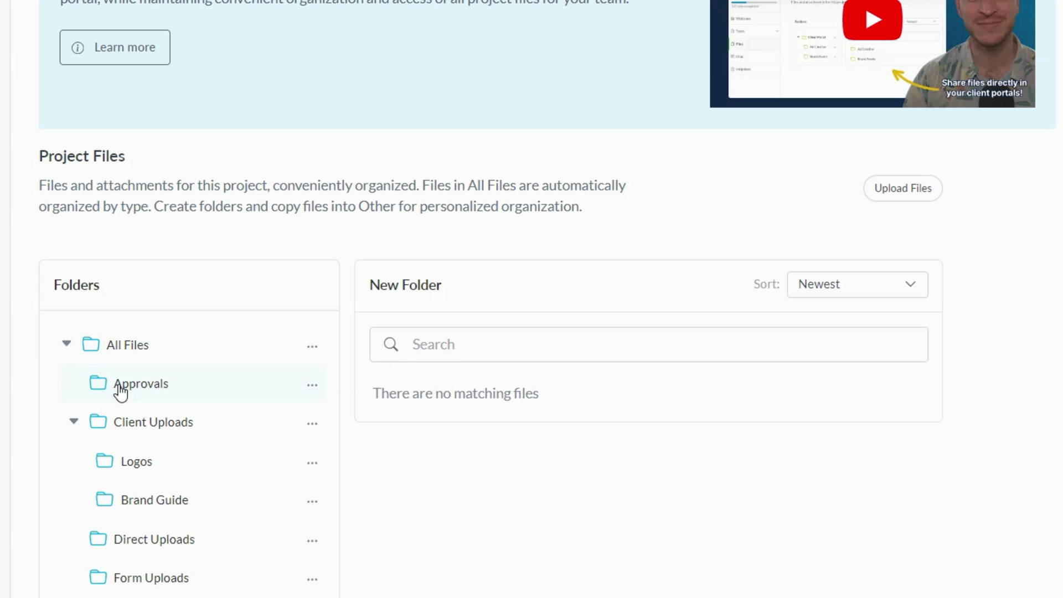
click(121, 390)
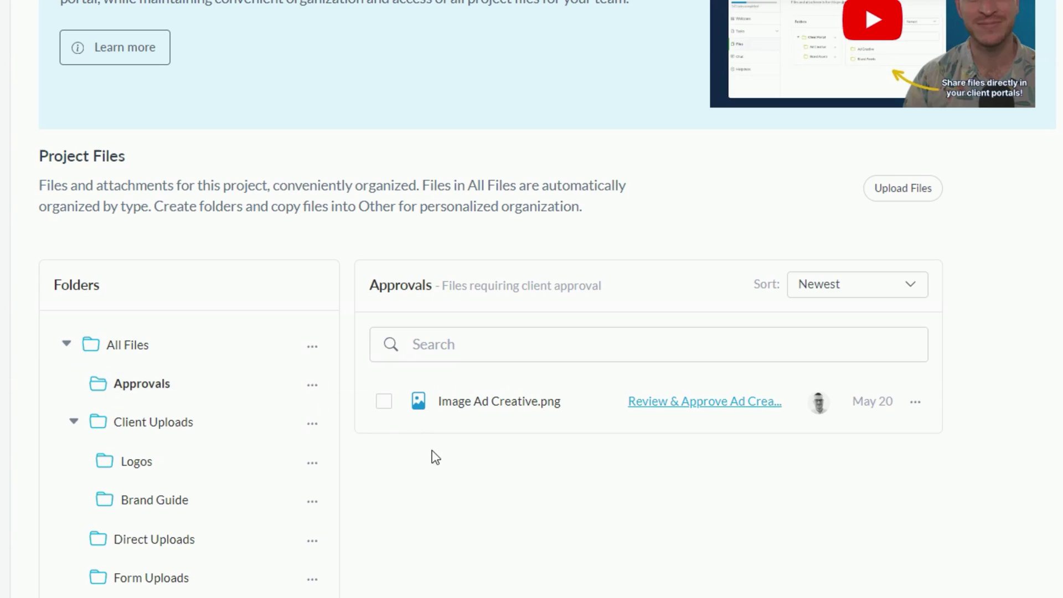
click(383, 401)
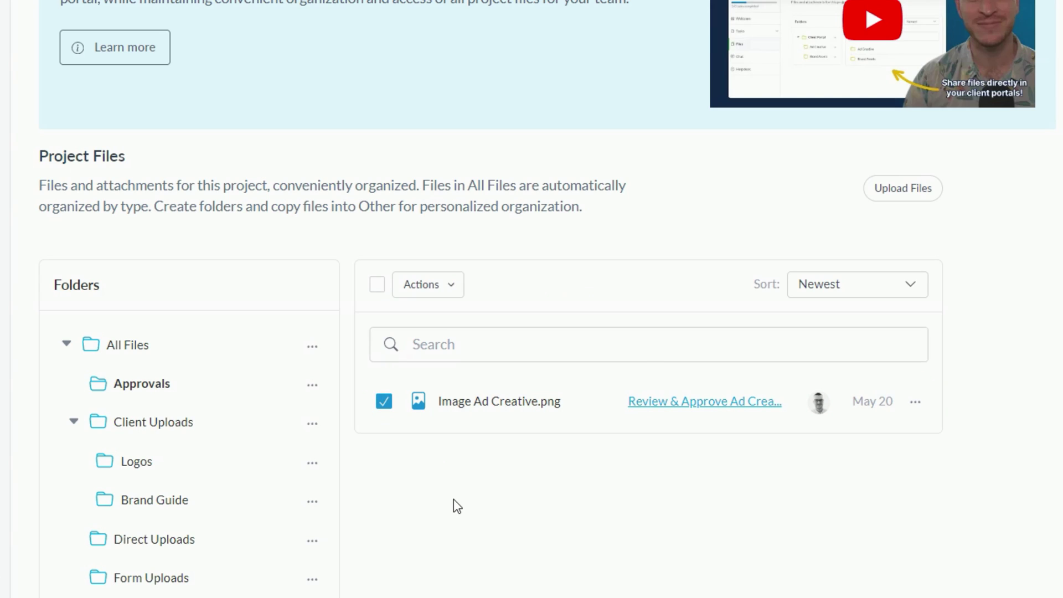
click(437, 286)
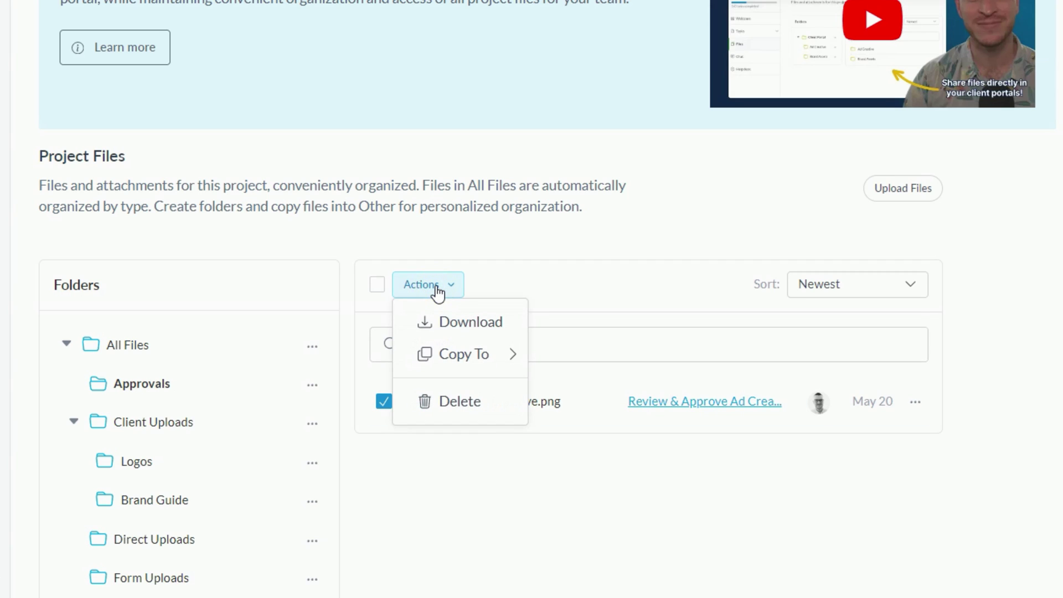
mouse_move(450, 356)
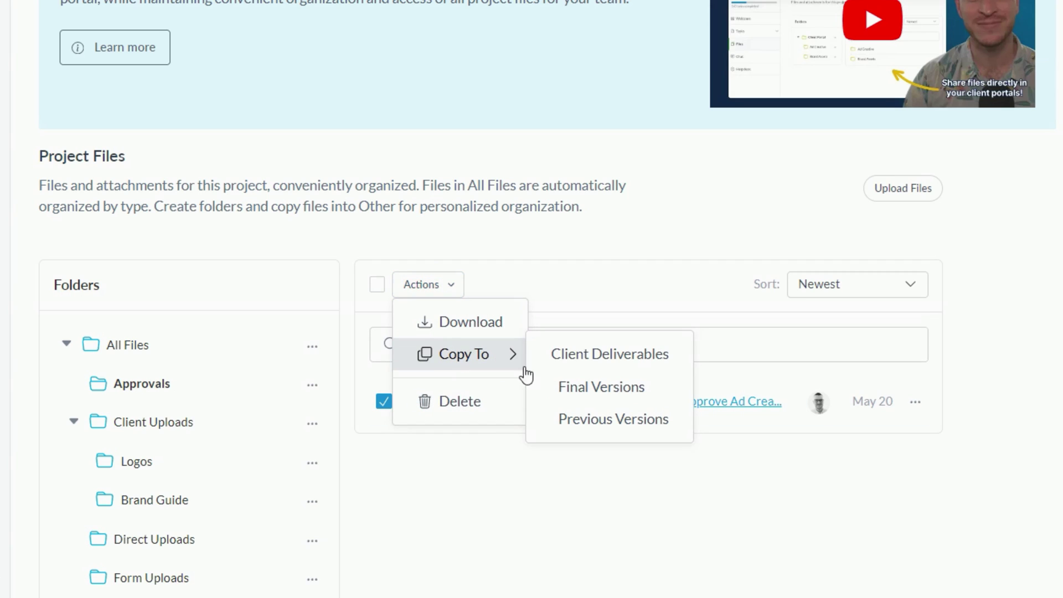
click(591, 387)
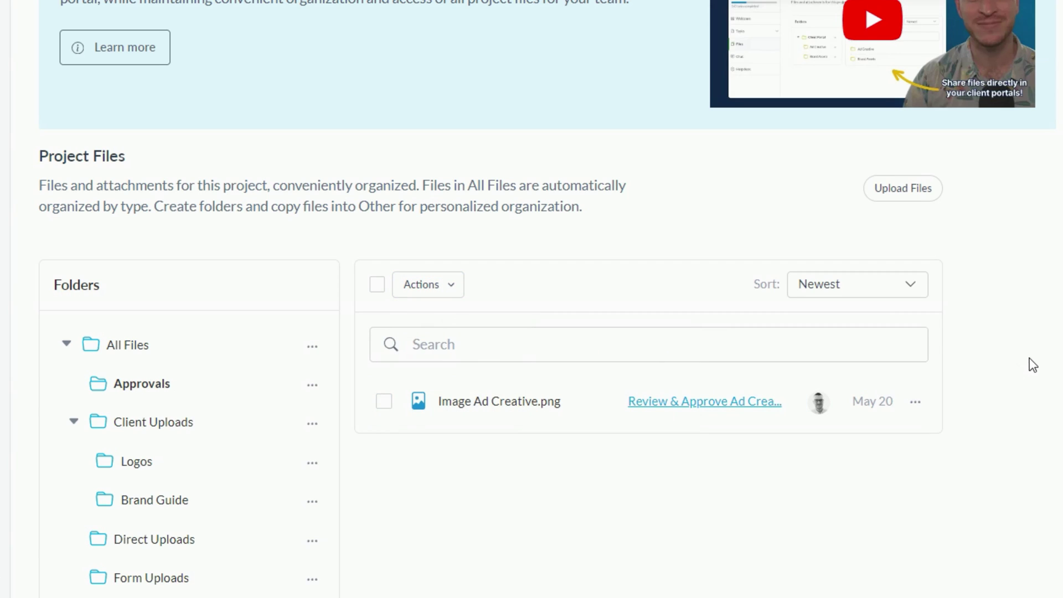
scroll(1033, 365, down, 5)
click(189, 431)
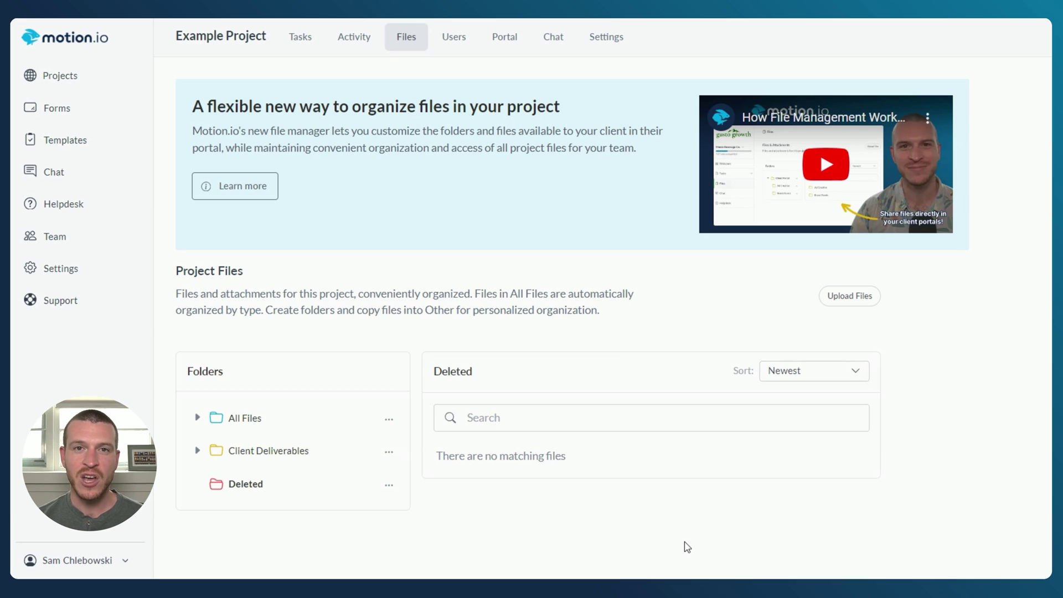
Delete Onboarding Roadmap.pdf from the Task Attachments folder.
click(255, 422)
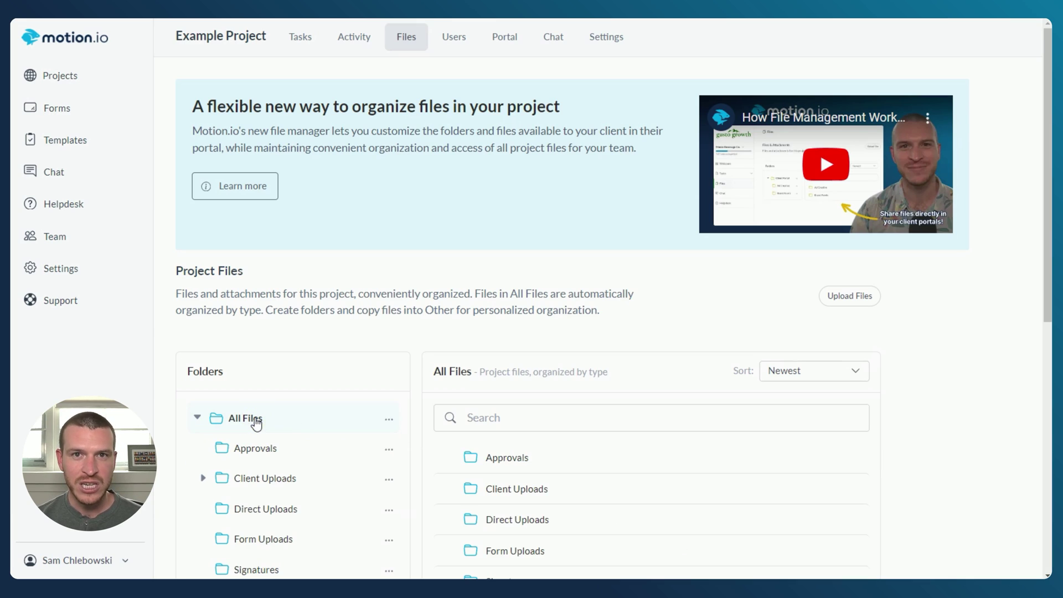
scroll(288, 424, down, 5)
click(277, 350)
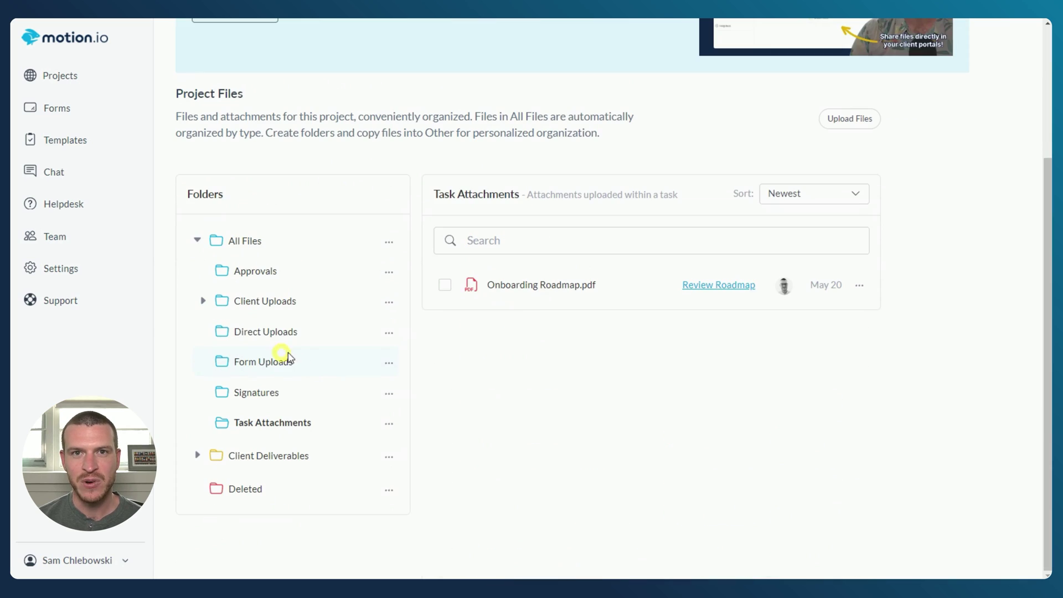
click(589, 298)
click(1002, 249)
click(504, 316)
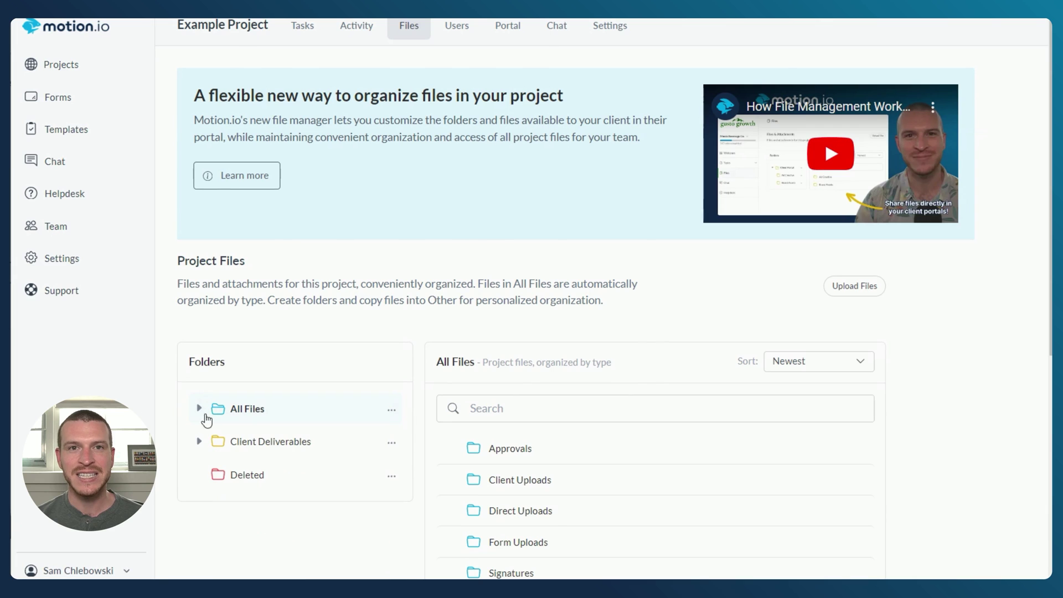
Find Onboarding Roadmap.pdf in Deleted, check its details, and bring up its row options.
click(238, 475)
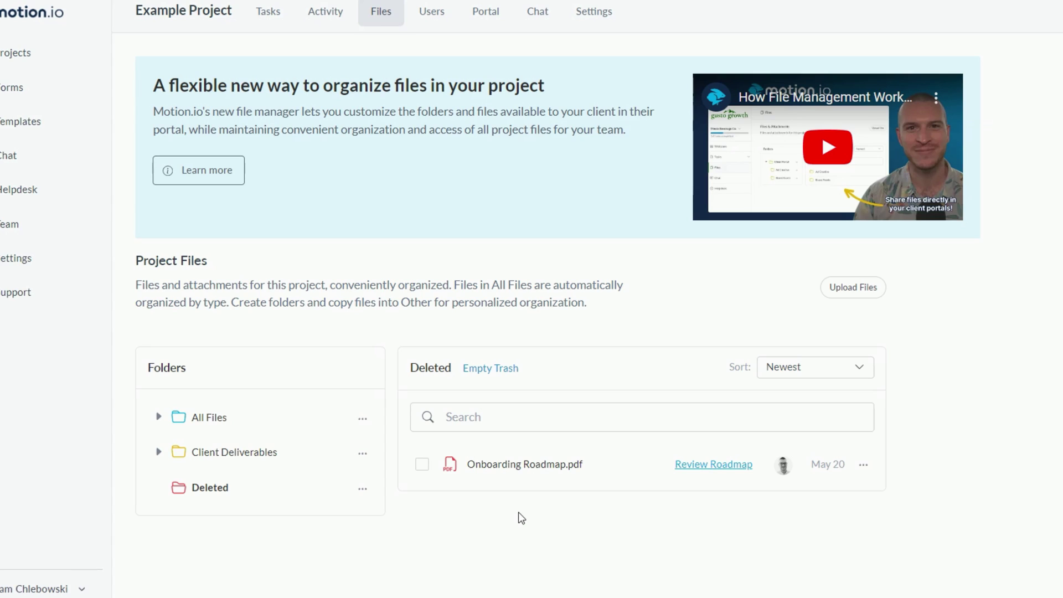
click(552, 470)
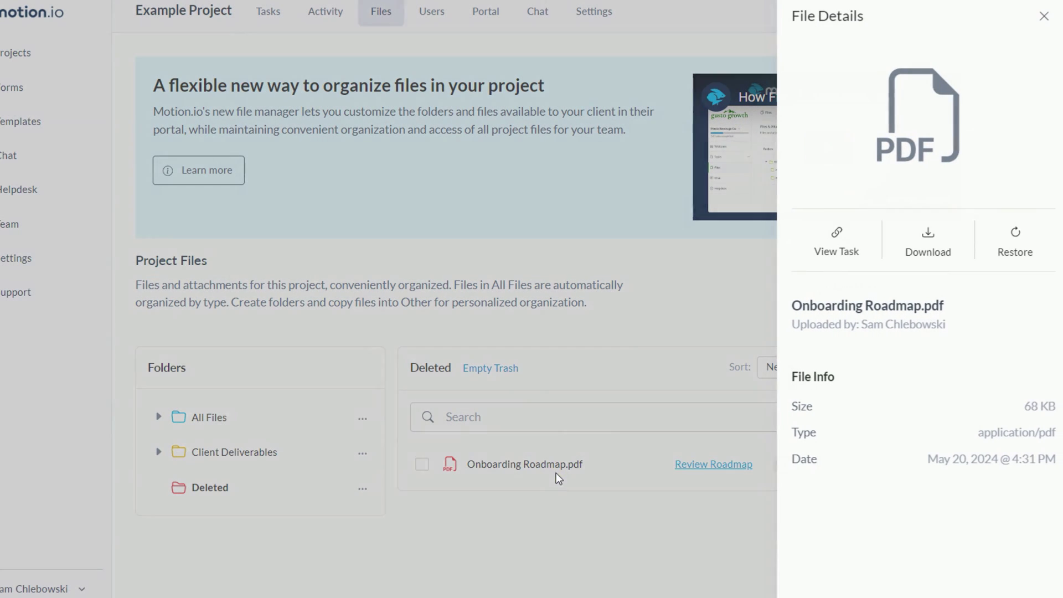
click(1043, 18)
click(864, 465)
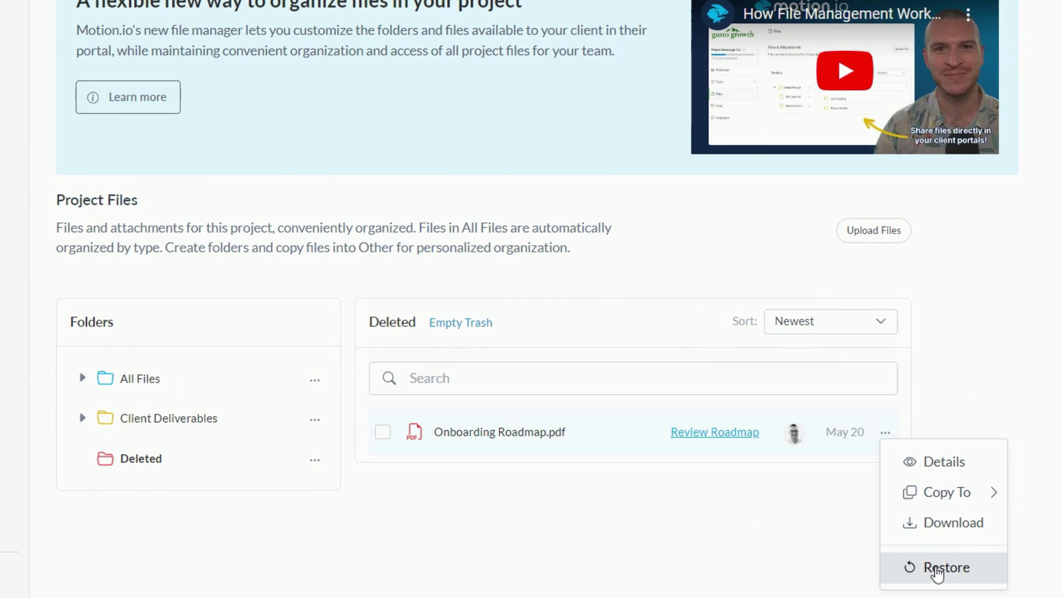